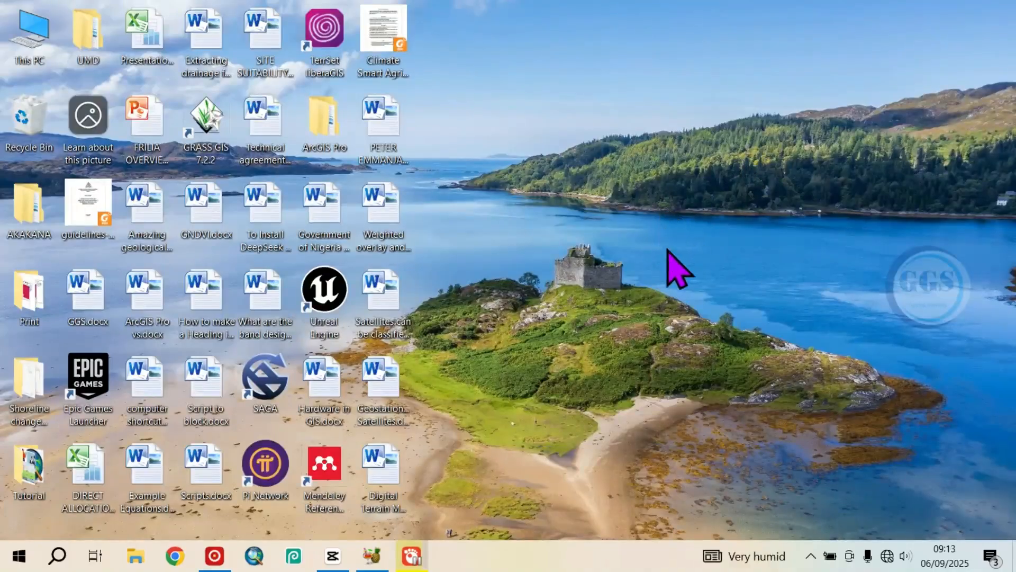
# - Open the Projecting to this PC page in the Windows system settings
pyautogui.click(20, 554)
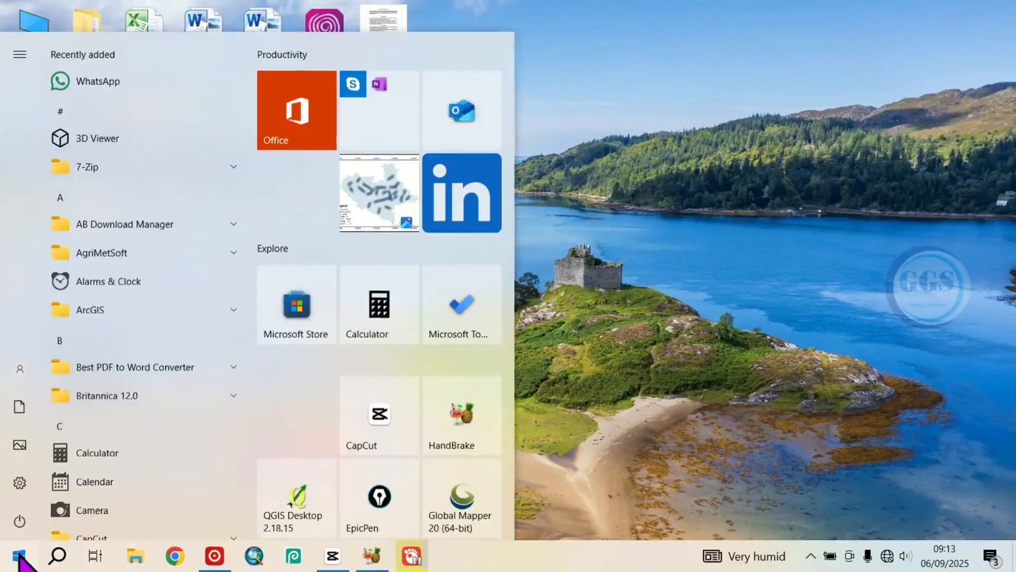
pyautogui.moveTo(20, 489)
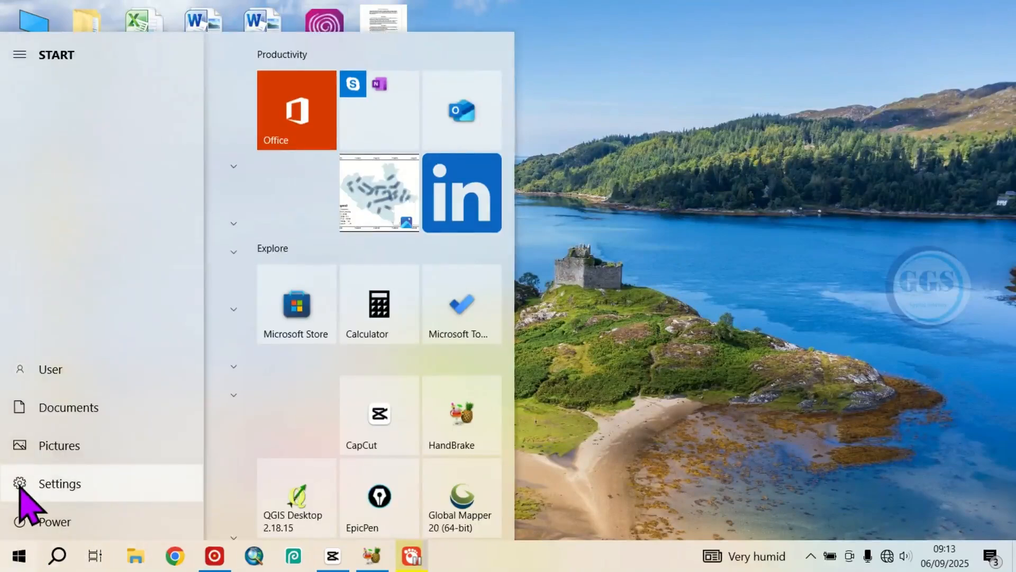
pyautogui.click(24, 505)
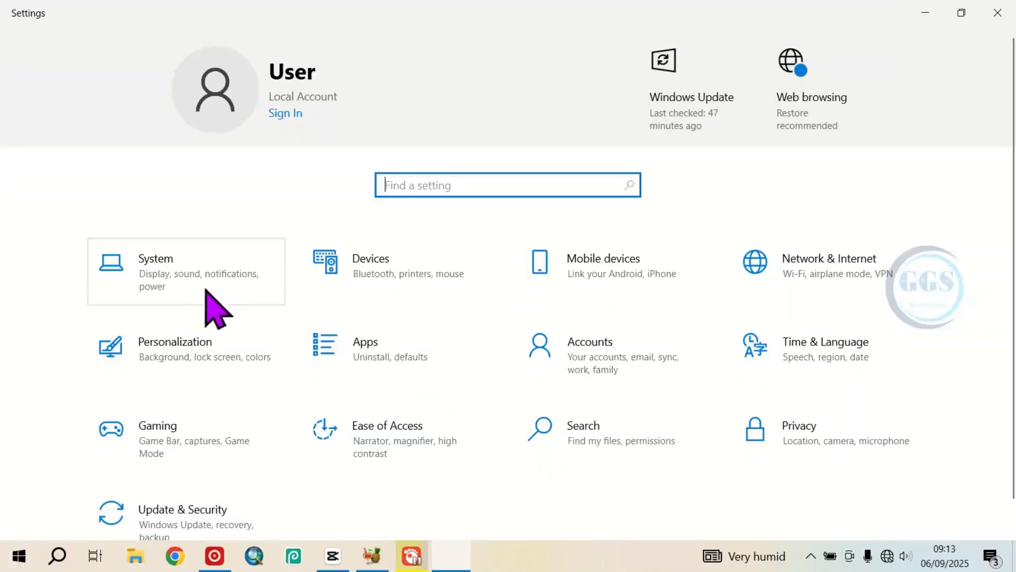
pyautogui.click(154, 270)
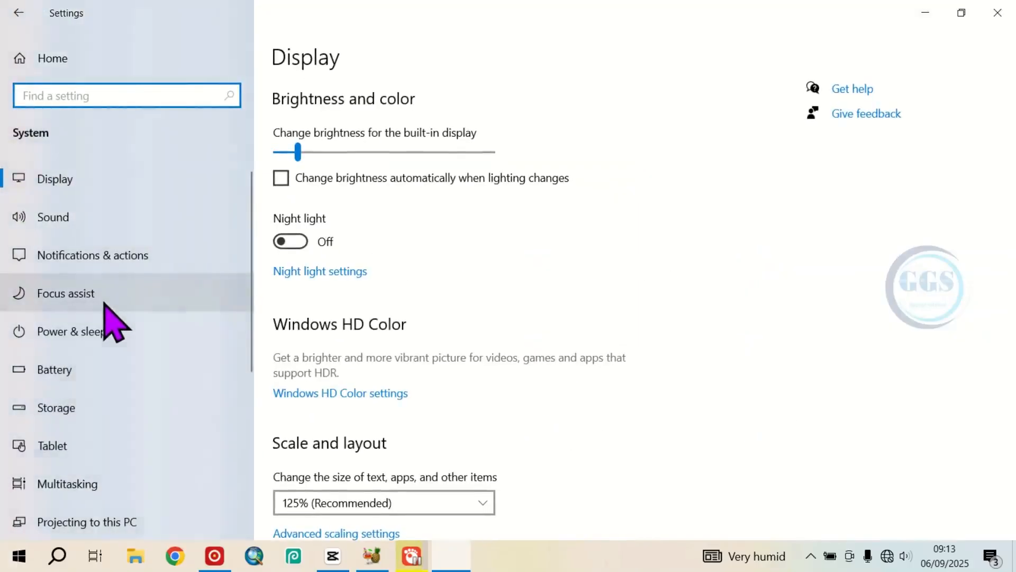
pyautogui.scroll(-4, 73, 389)
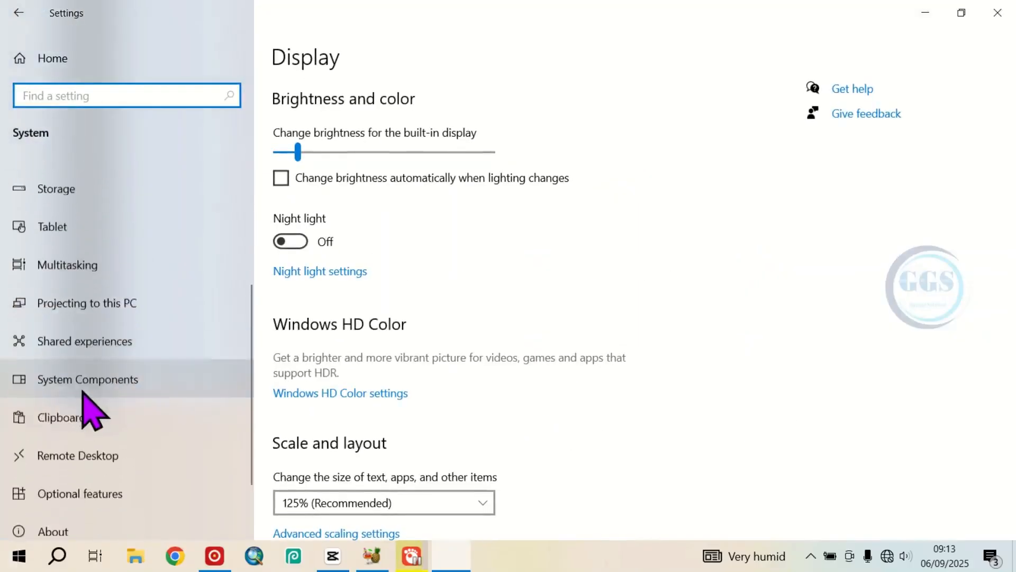
pyautogui.click(86, 296)
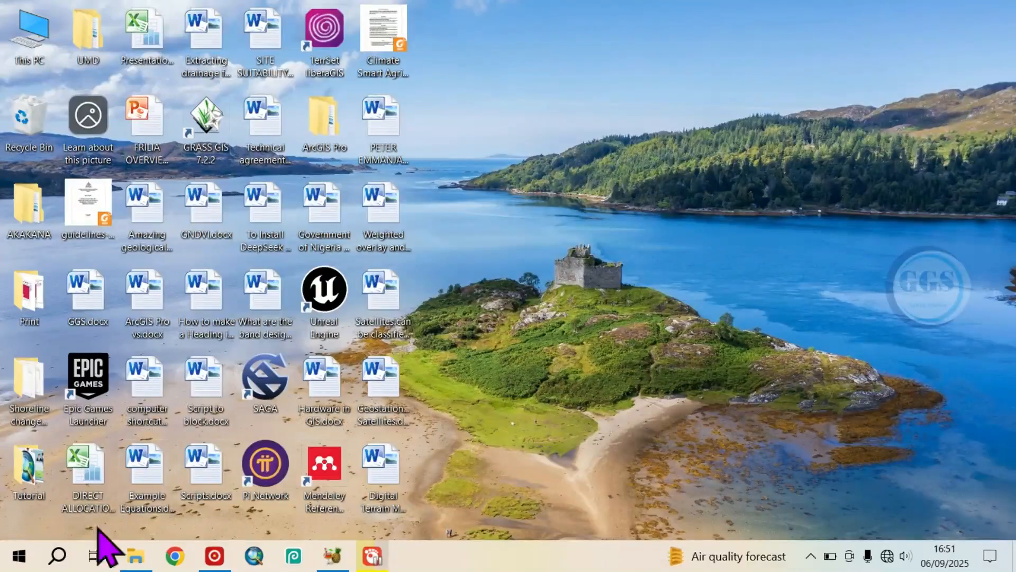
# - Search Windows for "view" and open View network connections to examine the computer's adapters
pyautogui.click(57, 557)
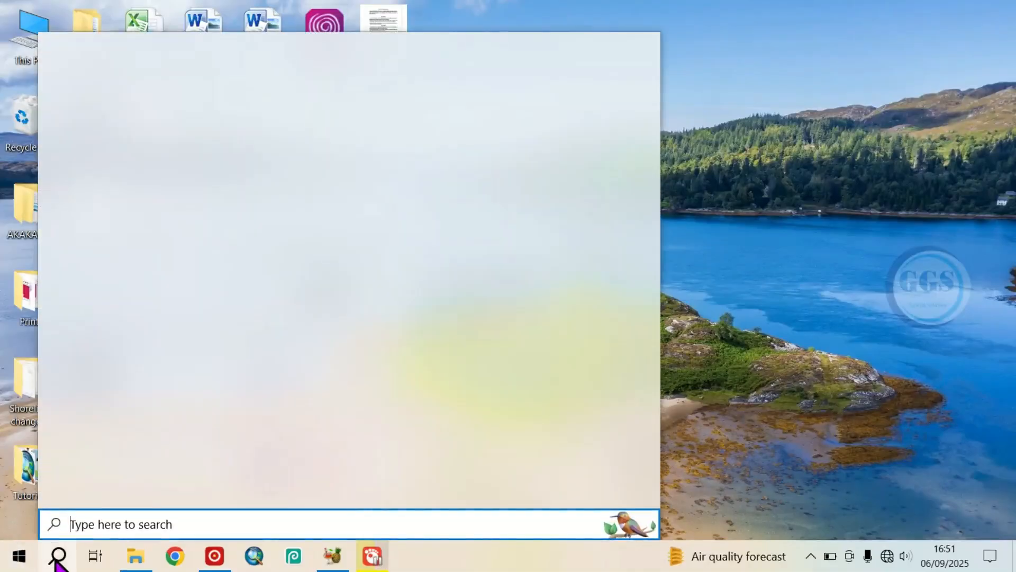
pyautogui.write('v')
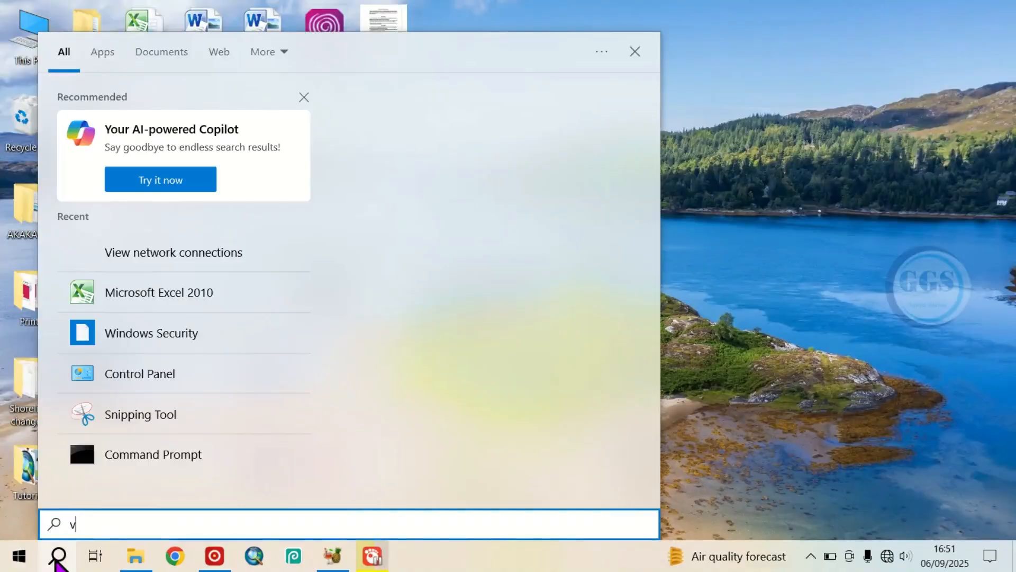
pyautogui.write('iew')
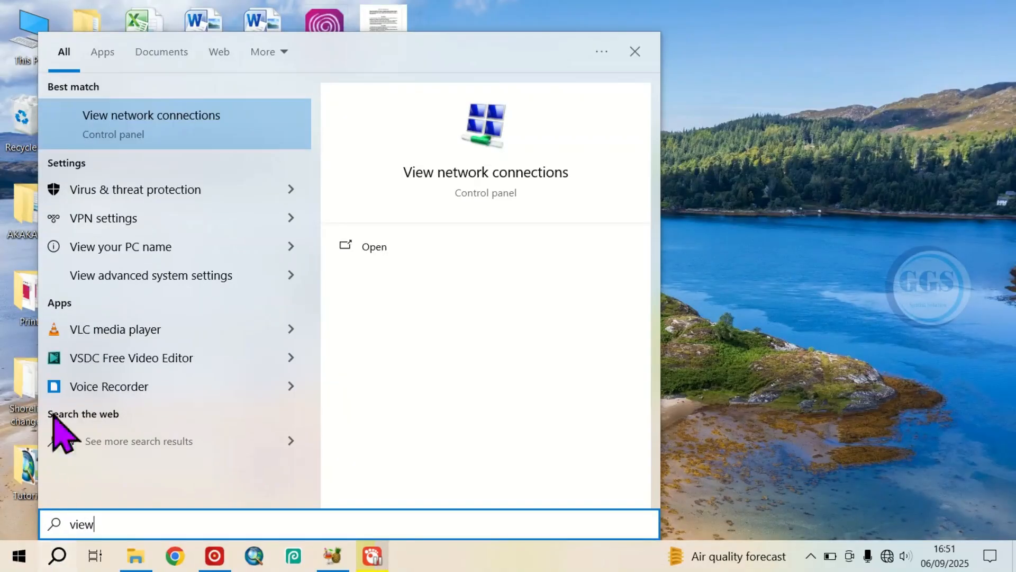
pyautogui.click(137, 148)
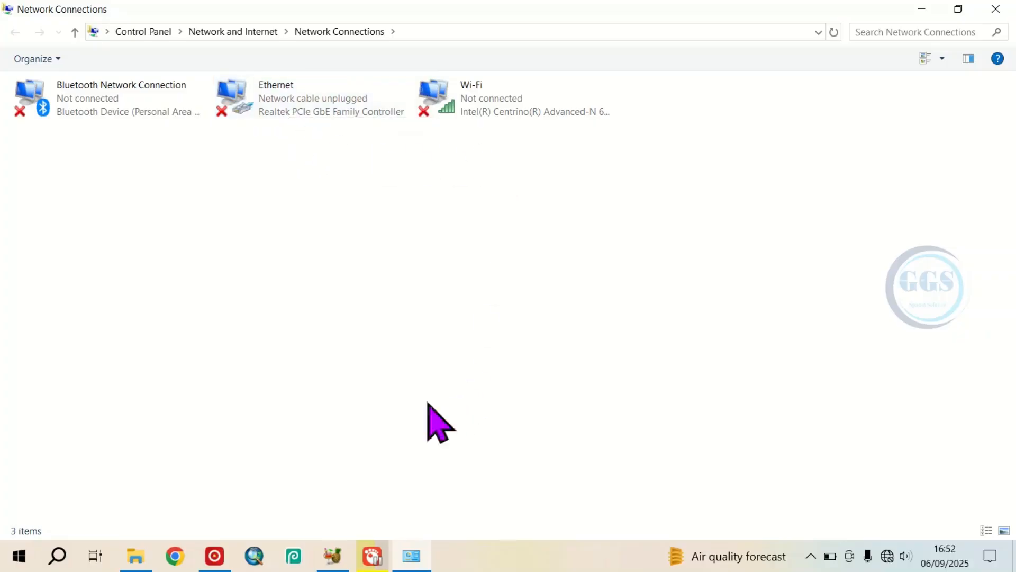
# - Open Device Manager beside the network connections list and expand the Network adapters category
pyautogui.click(20, 555)
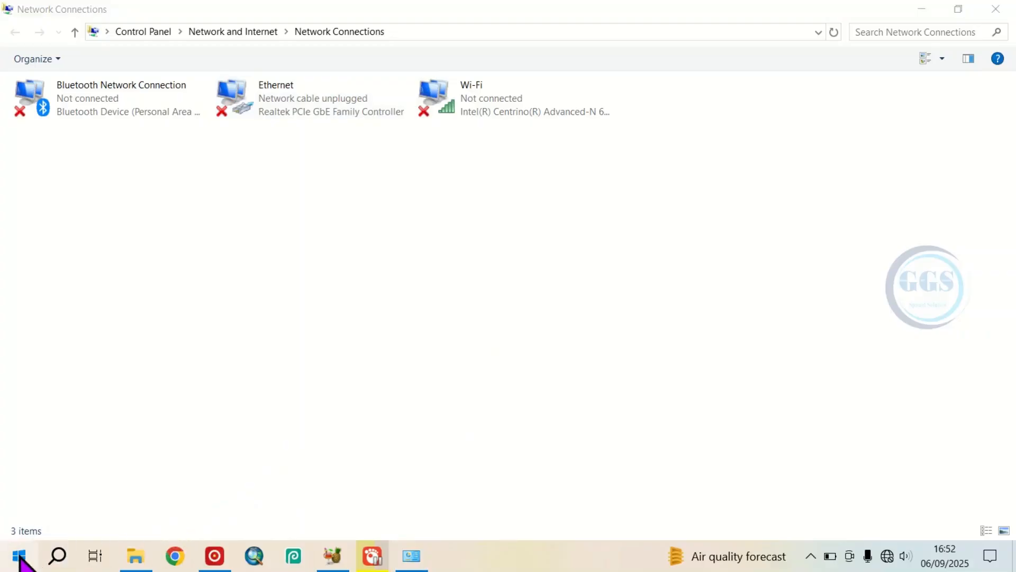
pyautogui.rightClick(20, 556)
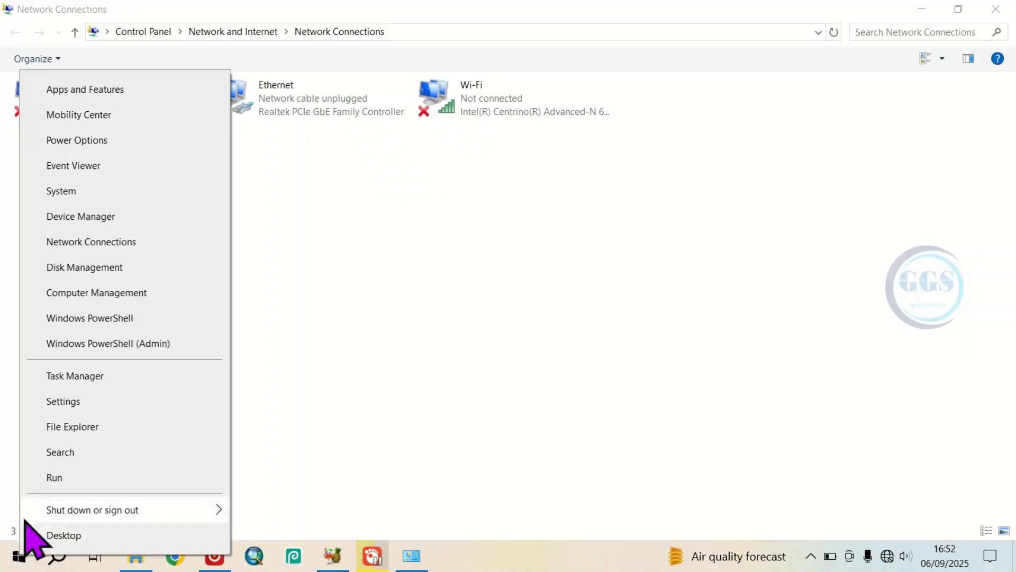
pyautogui.click(76, 216)
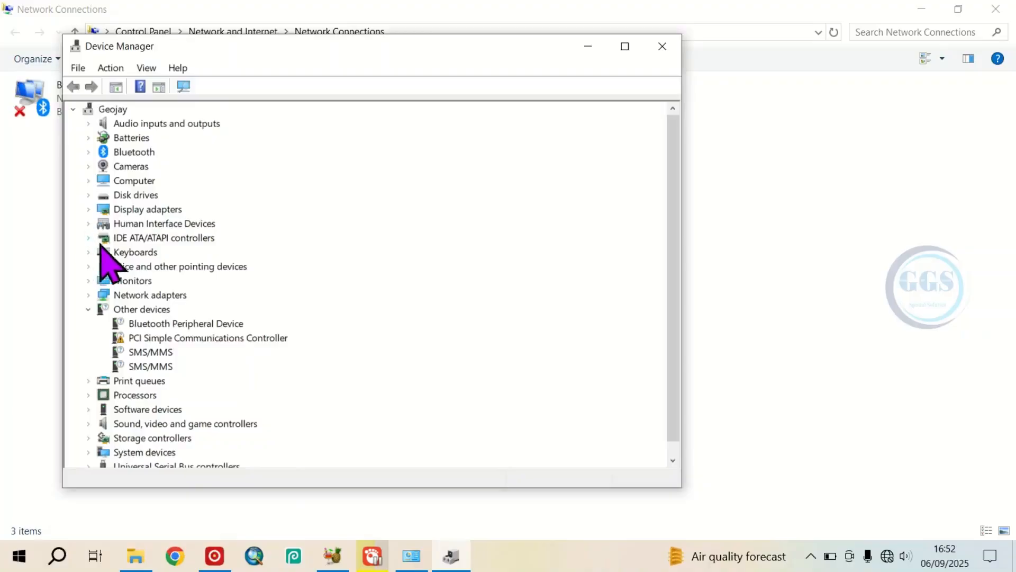
pyautogui.moveTo(332, 54); pyautogui.dragTo(641, 59)
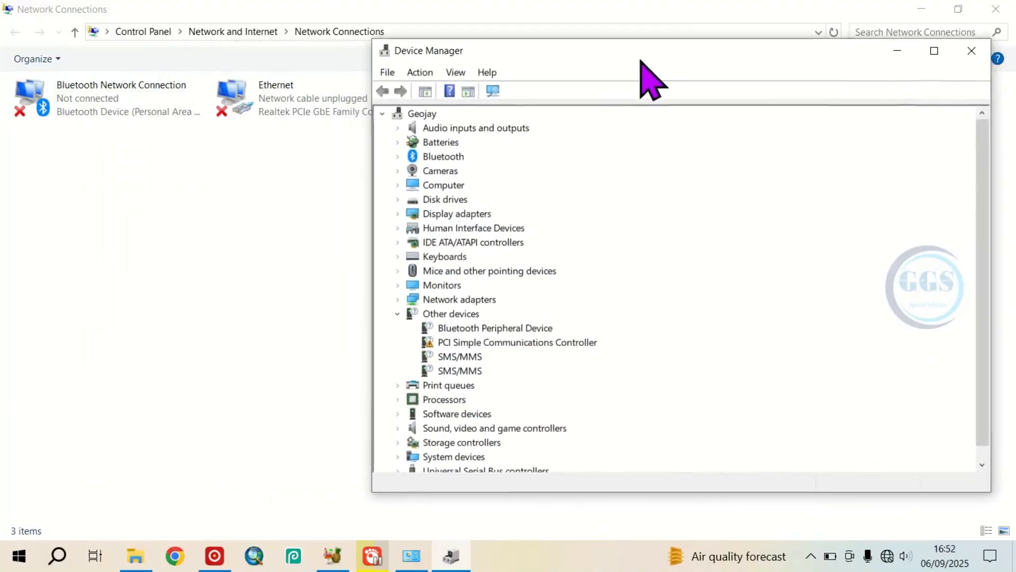
pyautogui.click(449, 299)
pyautogui.click(398, 300)
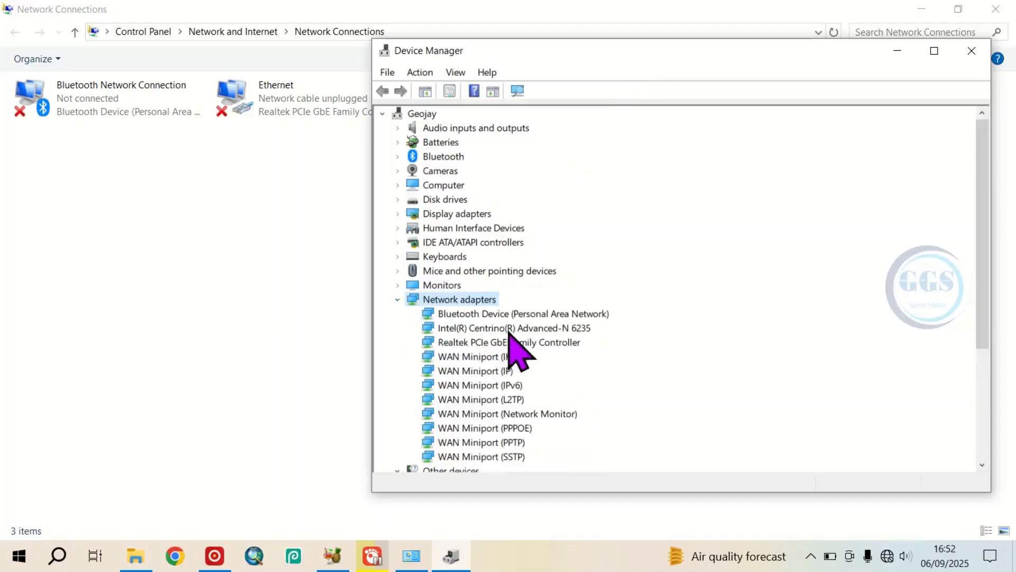
# - Update the Realtek PCIe GbE Family Controller driver manually, installing the compatible model from the list of available drivers on the computer
pyautogui.click(480, 343)
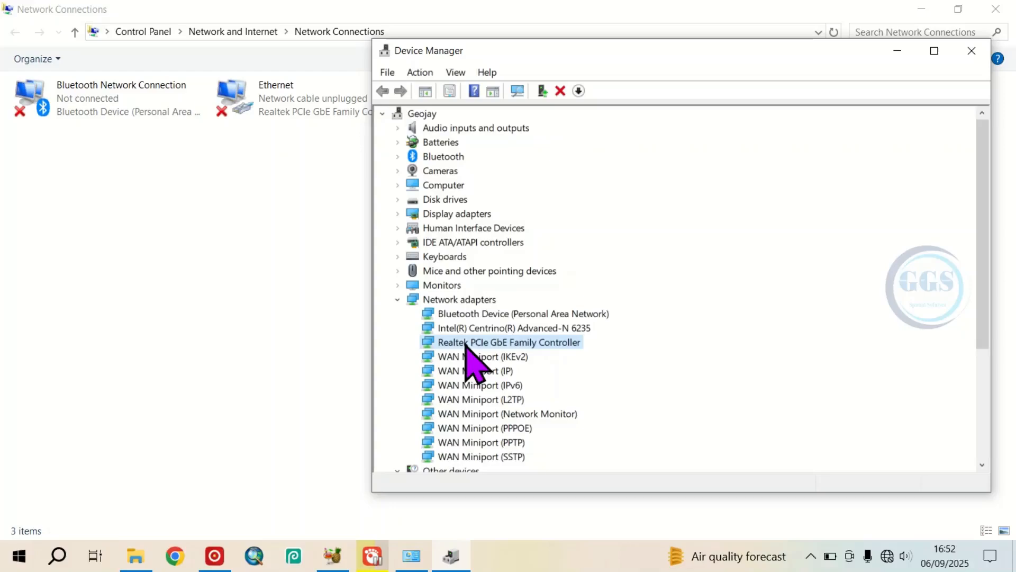
pyautogui.moveTo(536, 57); pyautogui.dragTo(454, 41)
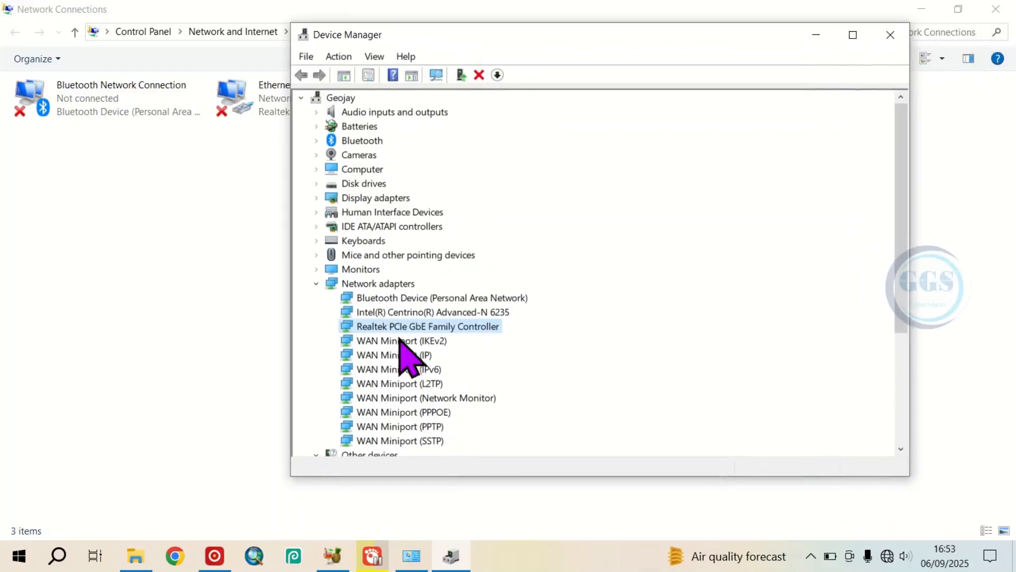
pyautogui.rightClick(397, 330)
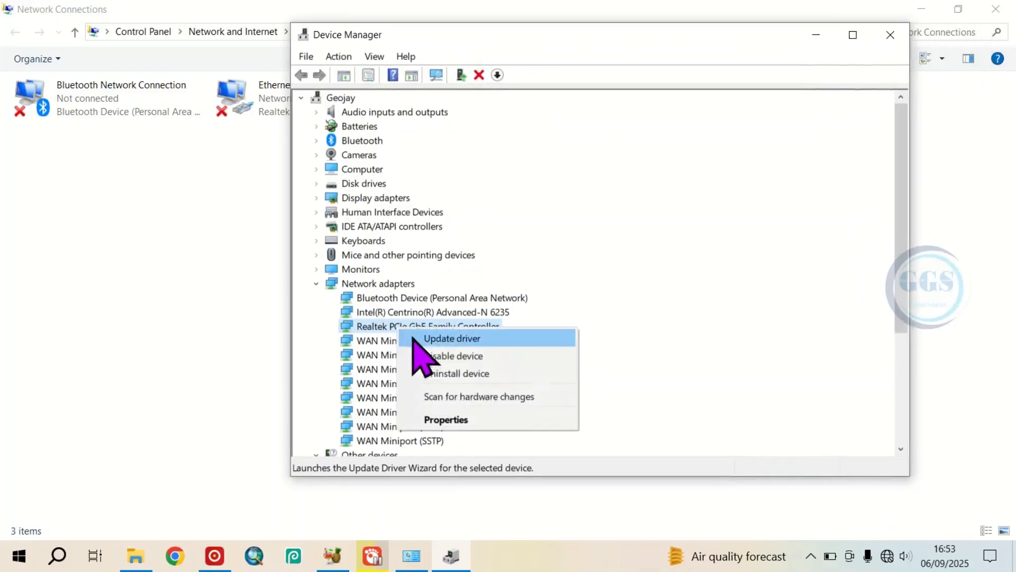
pyautogui.click(445, 340)
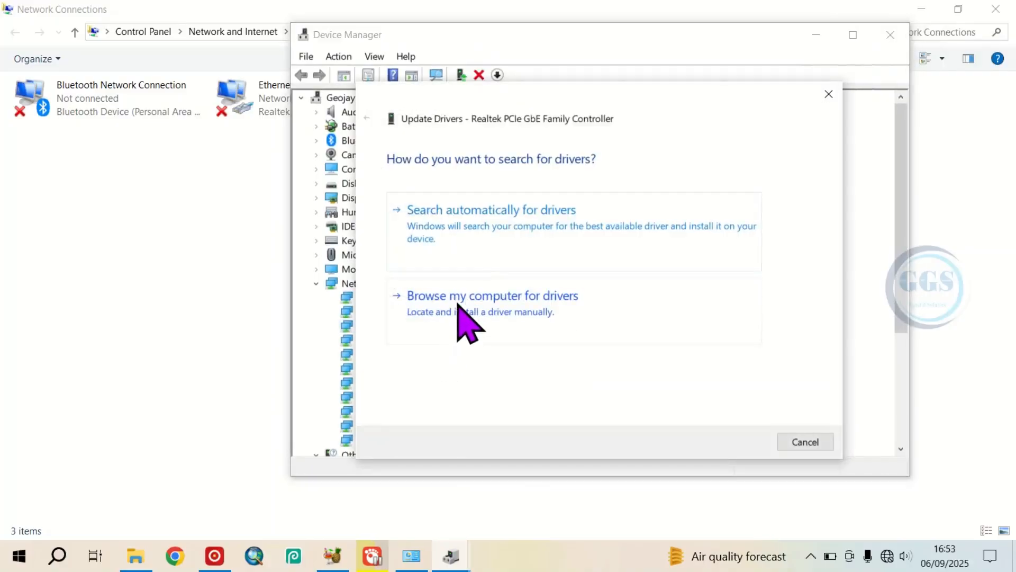
pyautogui.click(458, 305)
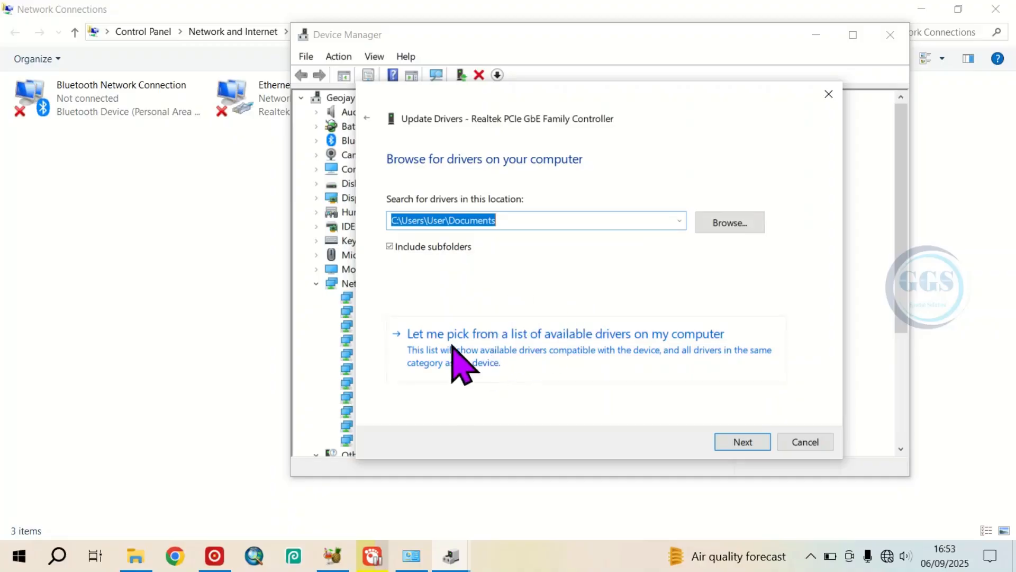
pyautogui.click(486, 343)
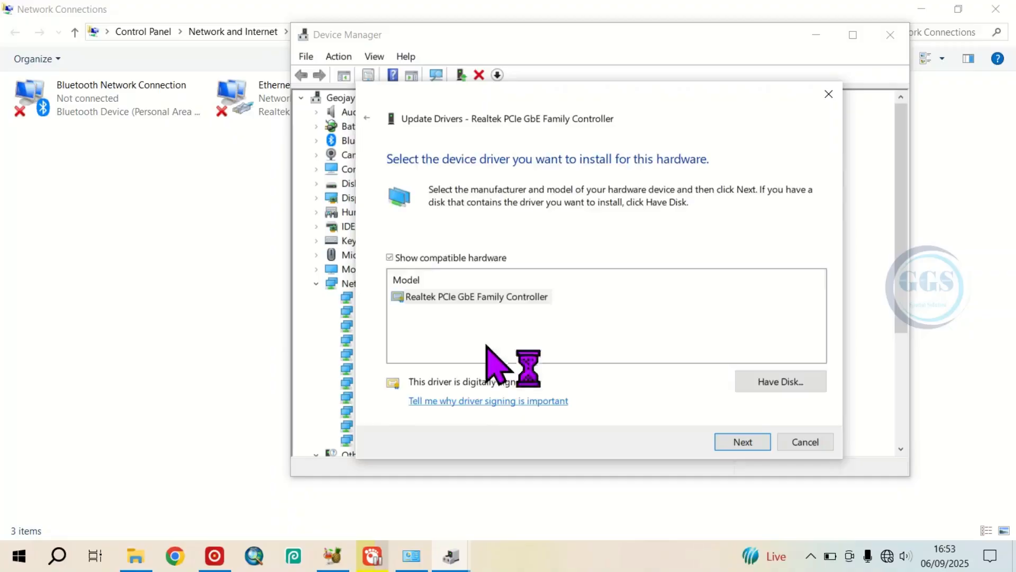
pyautogui.click(440, 298)
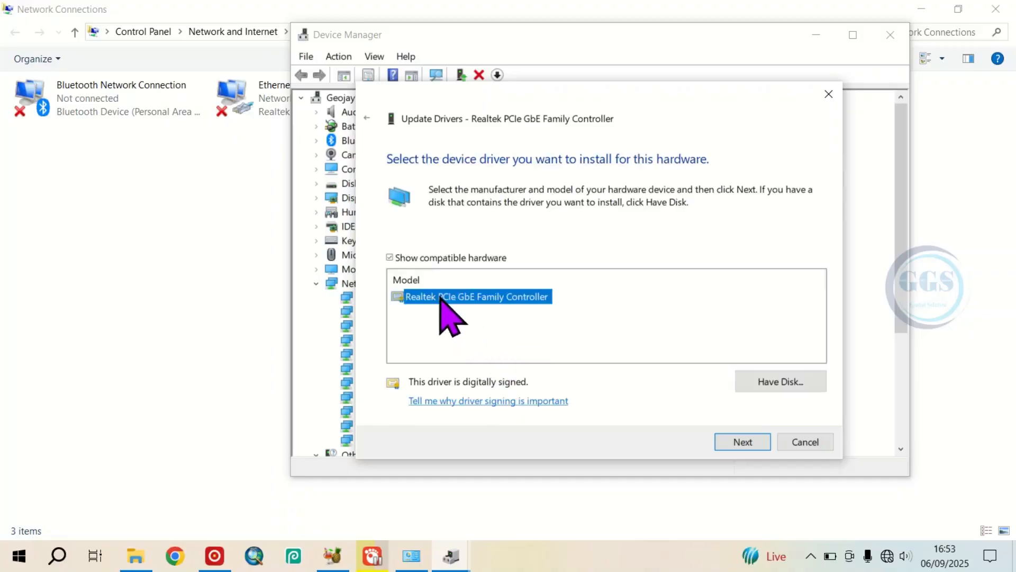
pyautogui.click(744, 442)
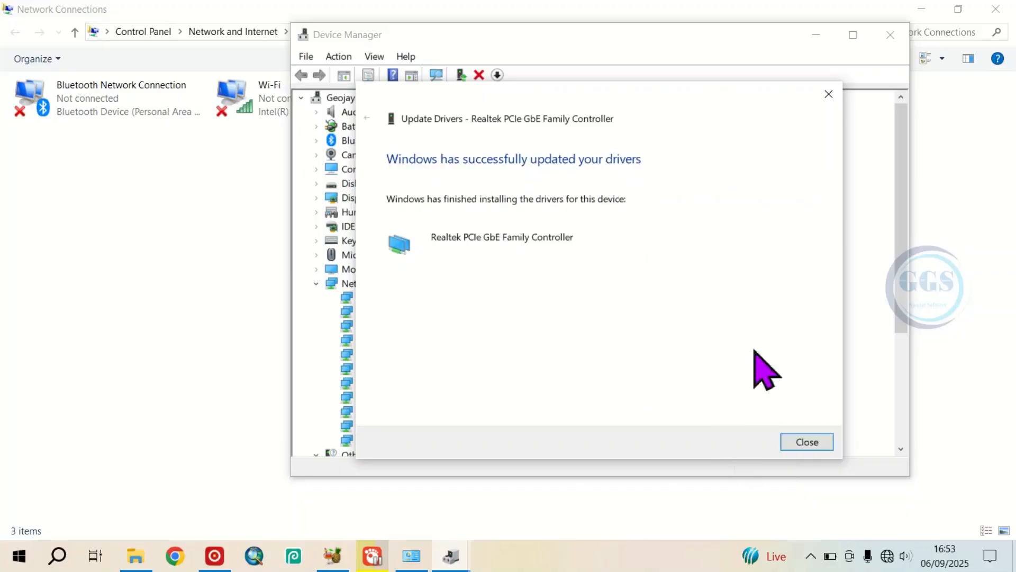
pyautogui.click(807, 443)
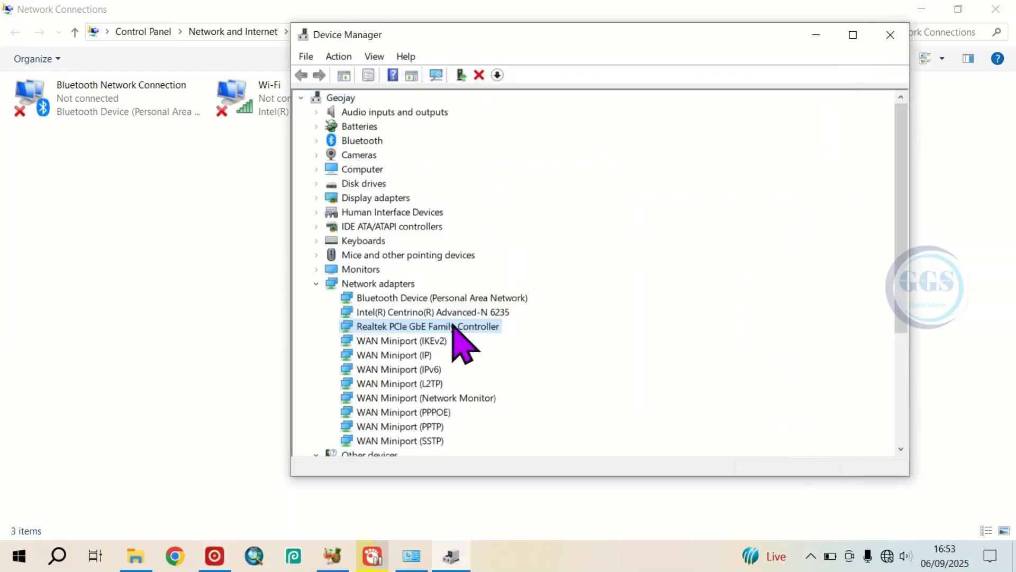
# - Close Device Manager and the Network Connections window
pyautogui.rightClick(441, 327)
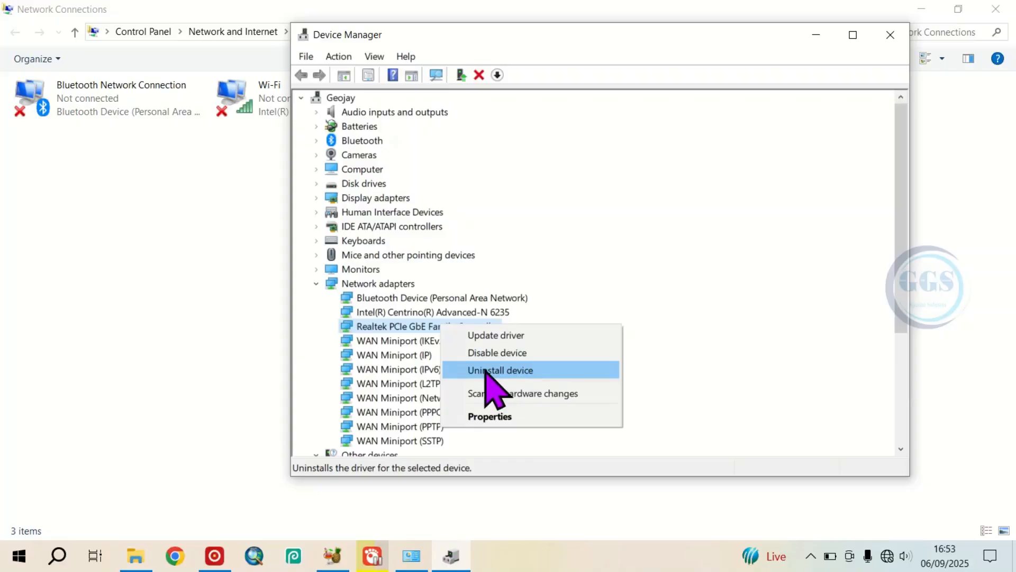
pyautogui.click(416, 330)
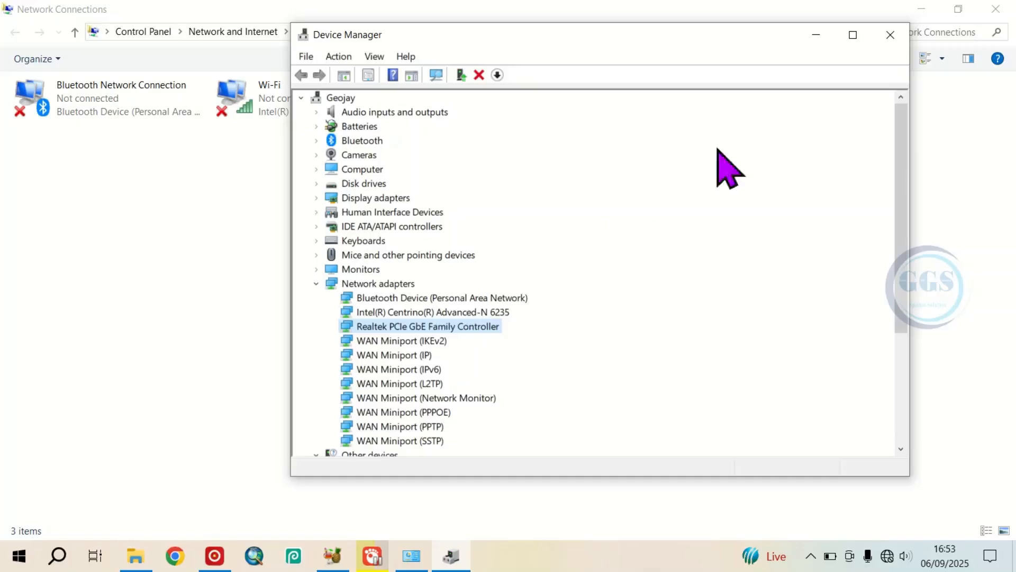
pyautogui.click(889, 35)
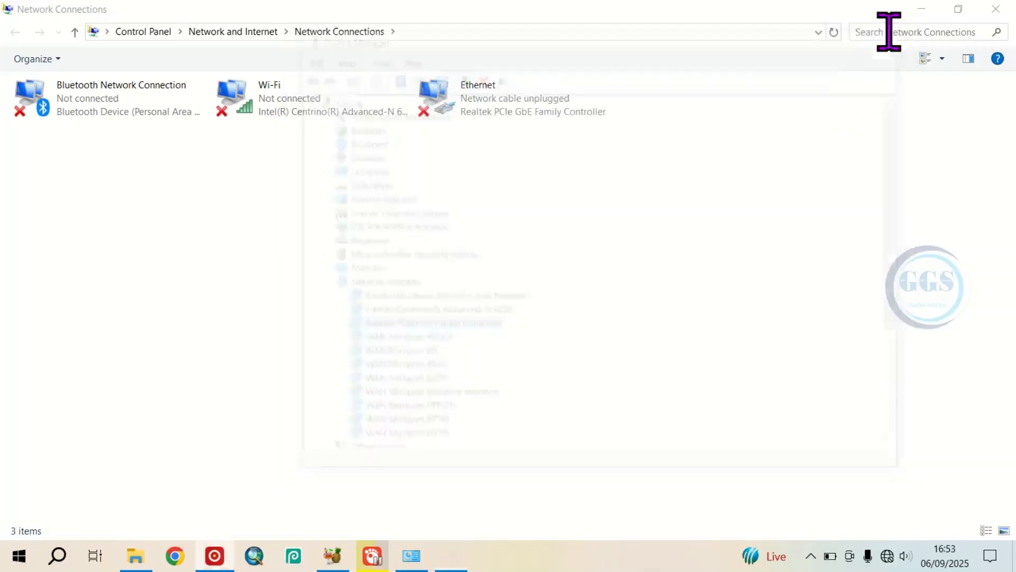
pyautogui.click(1004, 6)
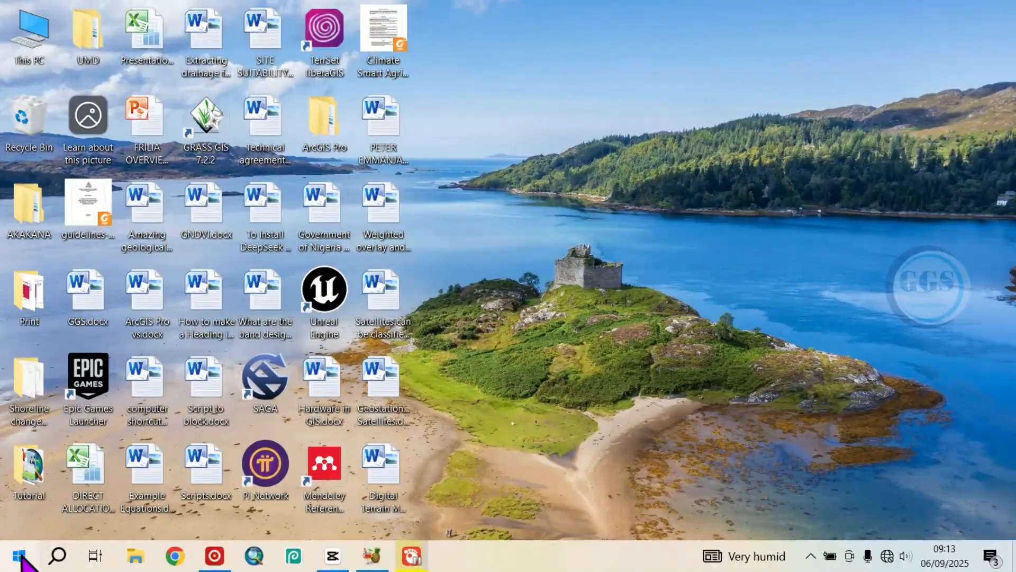
# - Open the Projecting to this PC page in the system settings and launch the Connect app from it
pyautogui.click(20, 556)
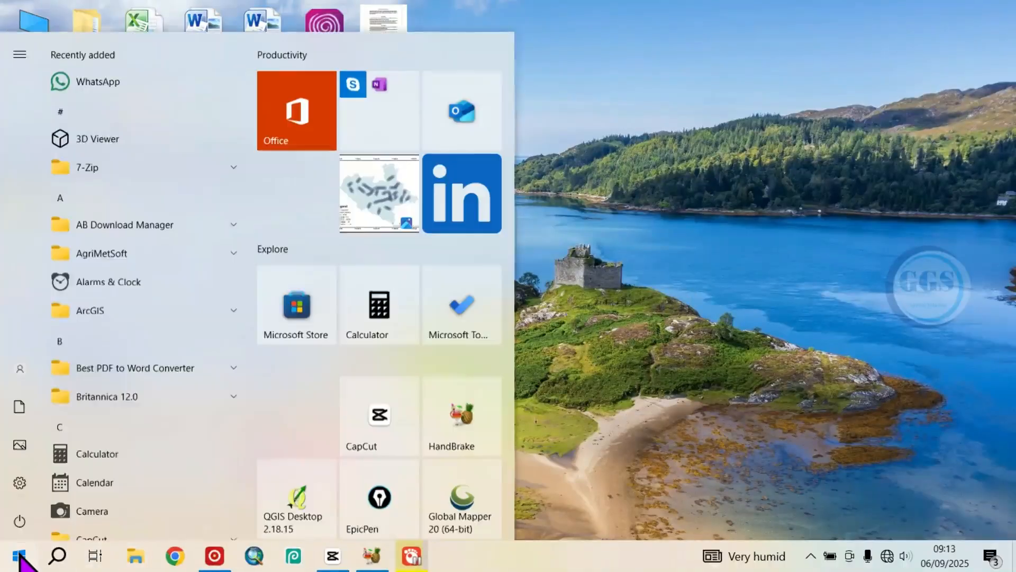
pyautogui.moveTo(19, 488)
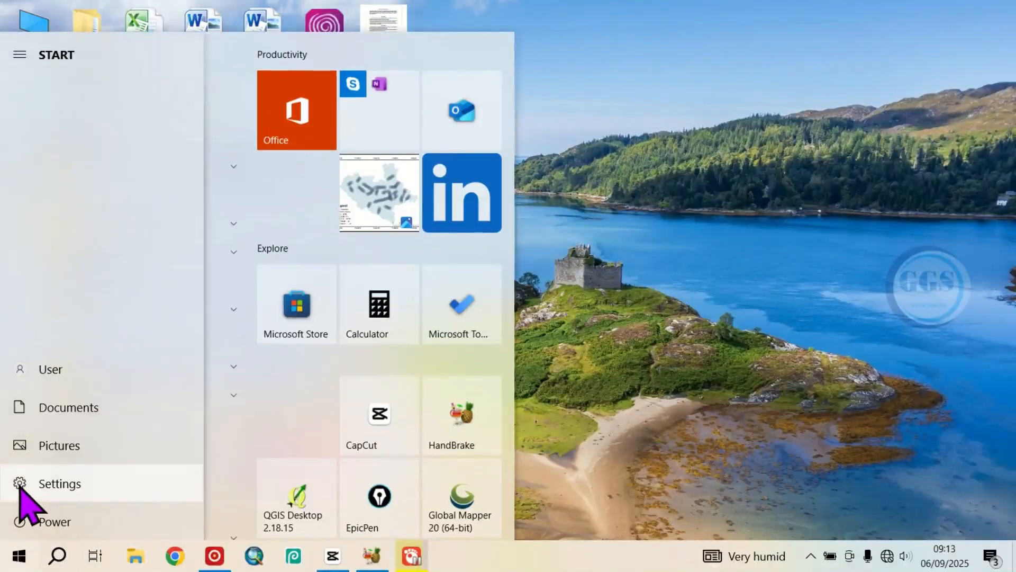
pyautogui.click(21, 483)
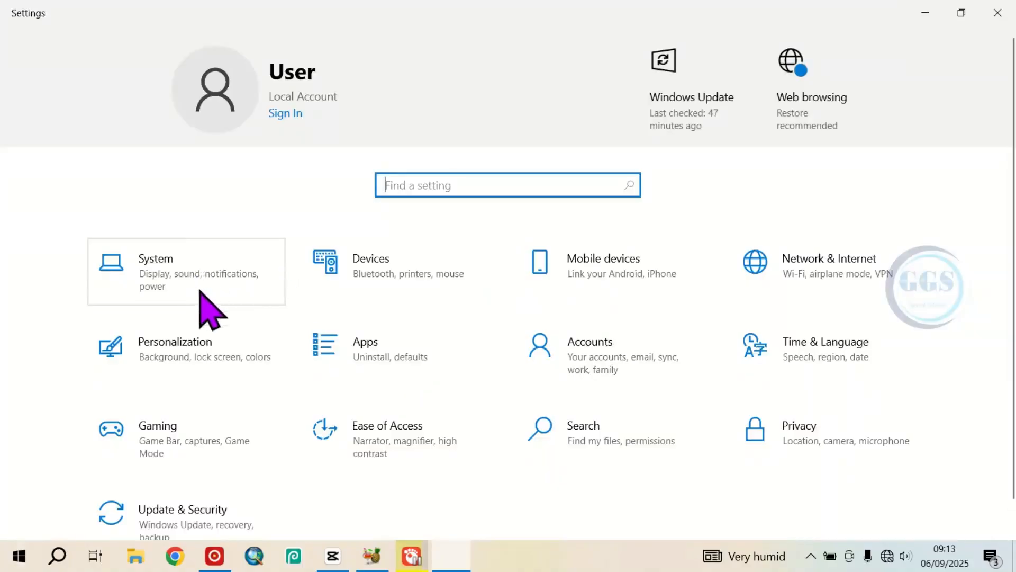
pyautogui.click(153, 269)
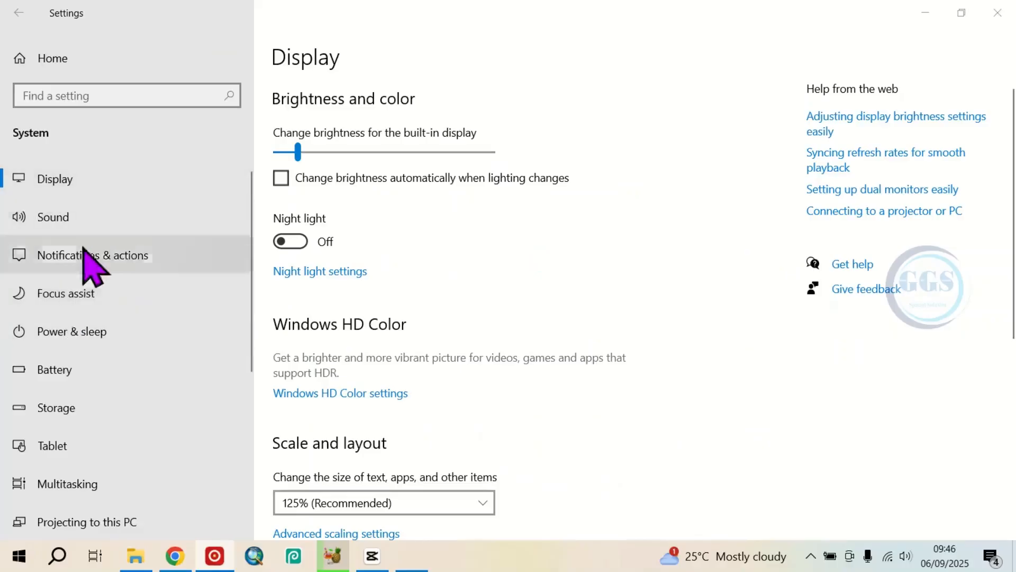
pyautogui.scroll(-5, 95, 309)
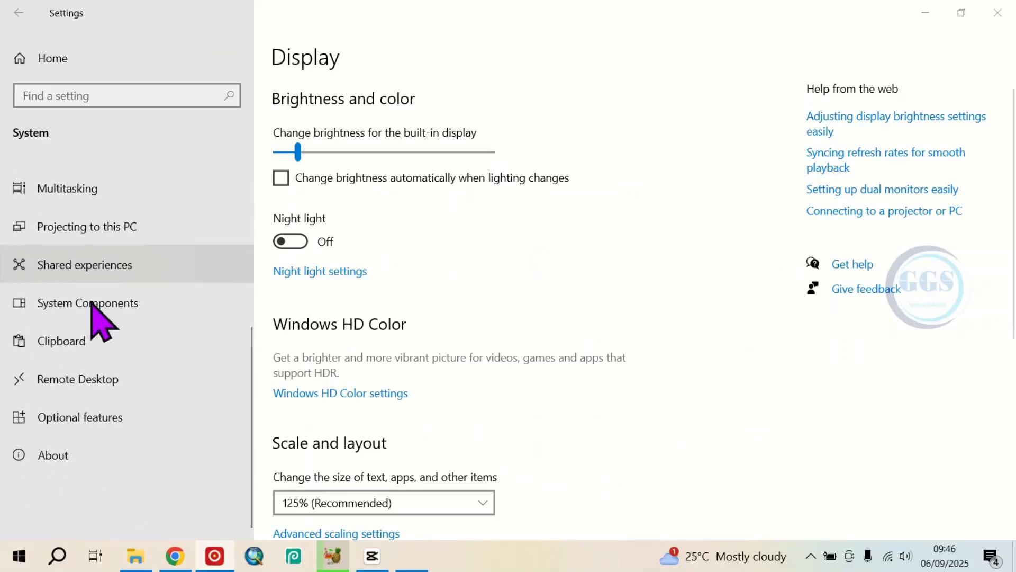
pyautogui.click(79, 231)
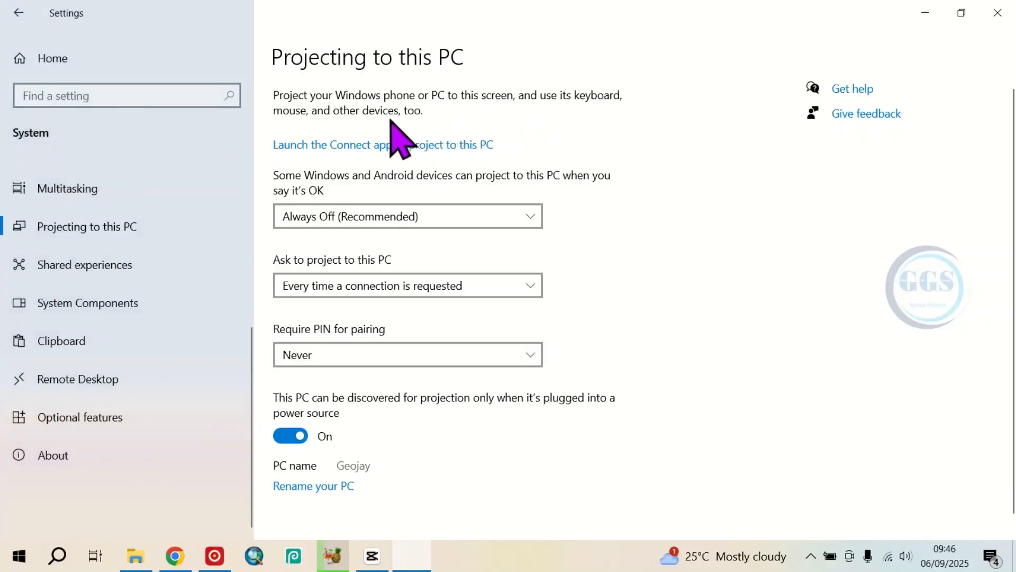
pyautogui.click(367, 145)
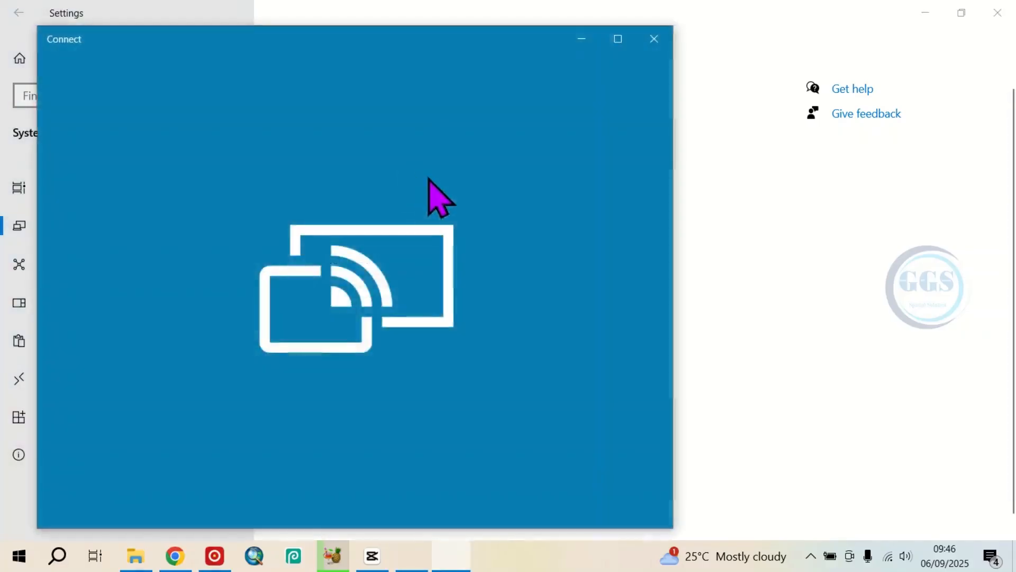